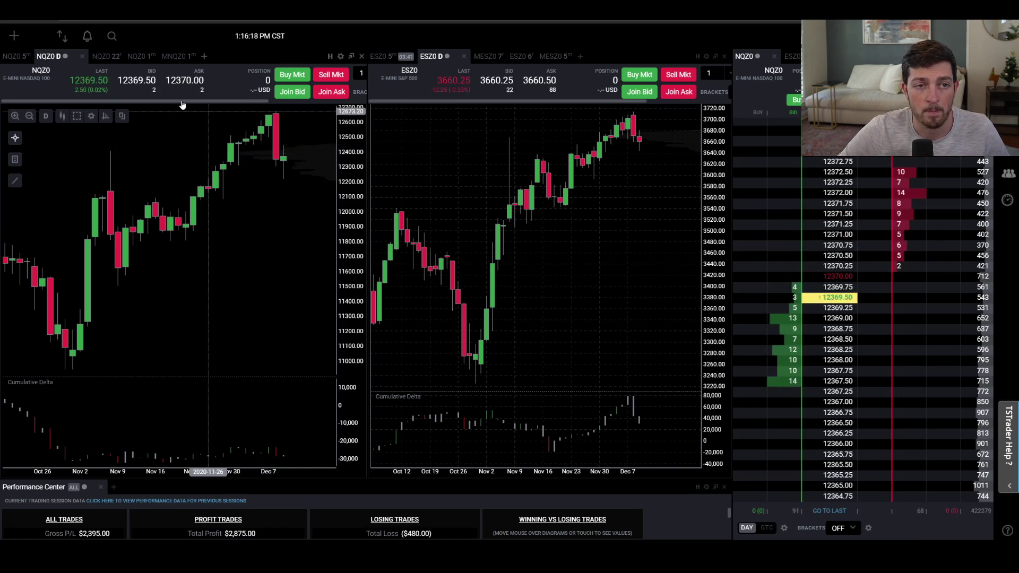
Step: Switch the NQ chart to 1-minute bars and frame the 08:15–09:30 window
{"action": "left_click", "coordinate": [16, 57]}
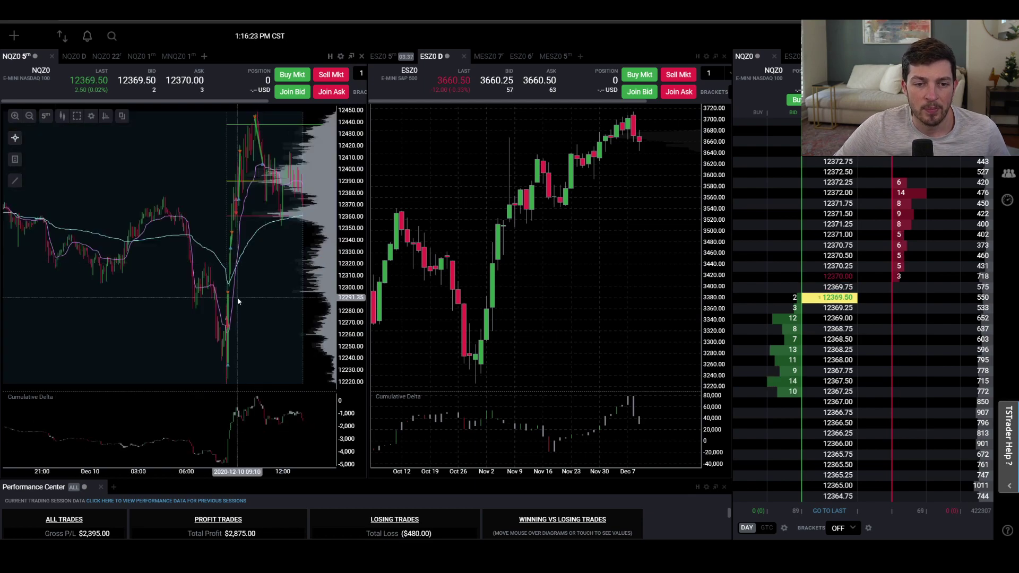
{"action": "scroll", "coordinate": [234, 322], "scroll_direction": "up", "scroll_amount": 3}
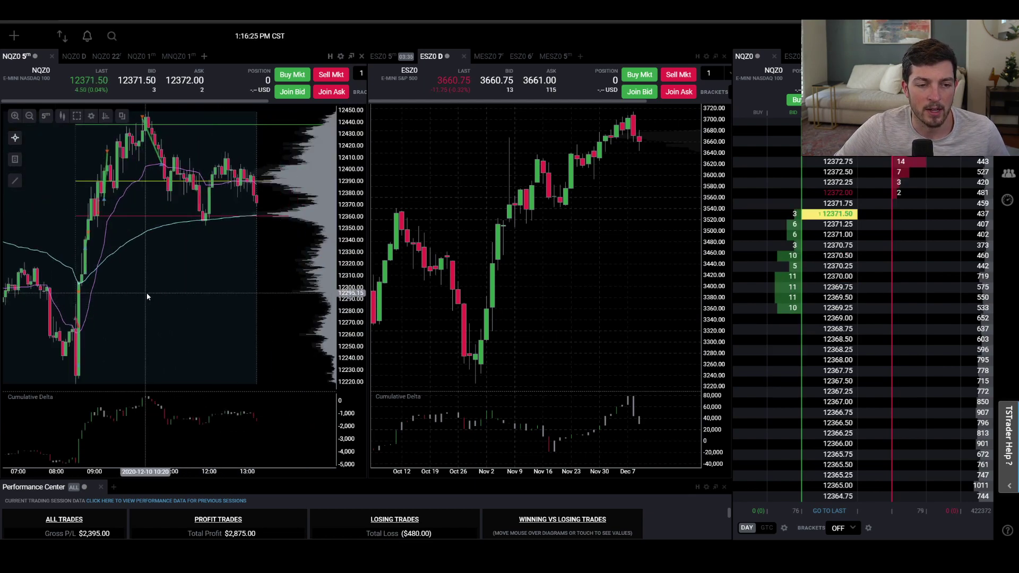
{"action": "left_click", "coordinate": [138, 57]}
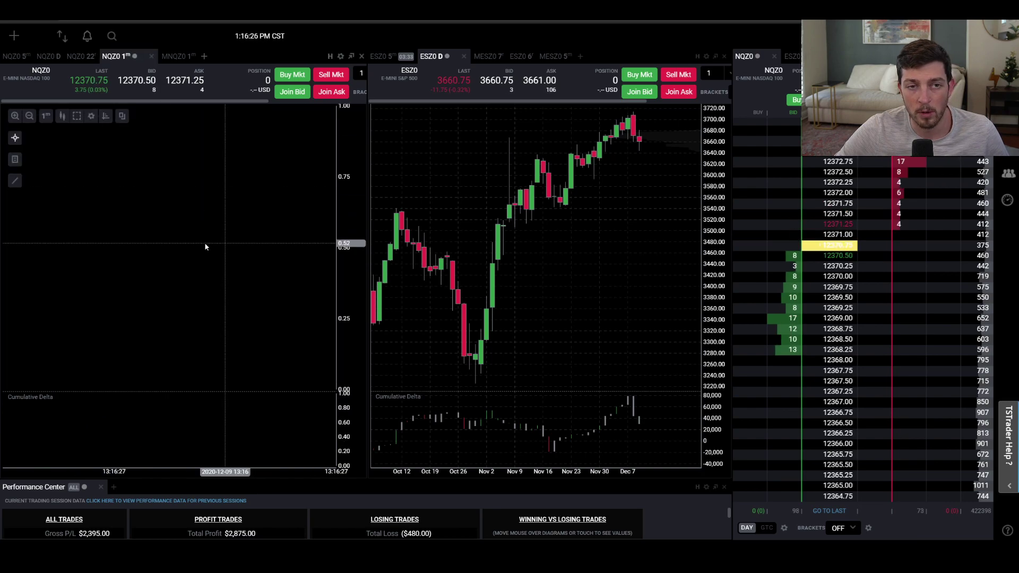
{"action": "scroll", "coordinate": [193, 286], "scroll_direction": "up", "scroll_amount": 5}
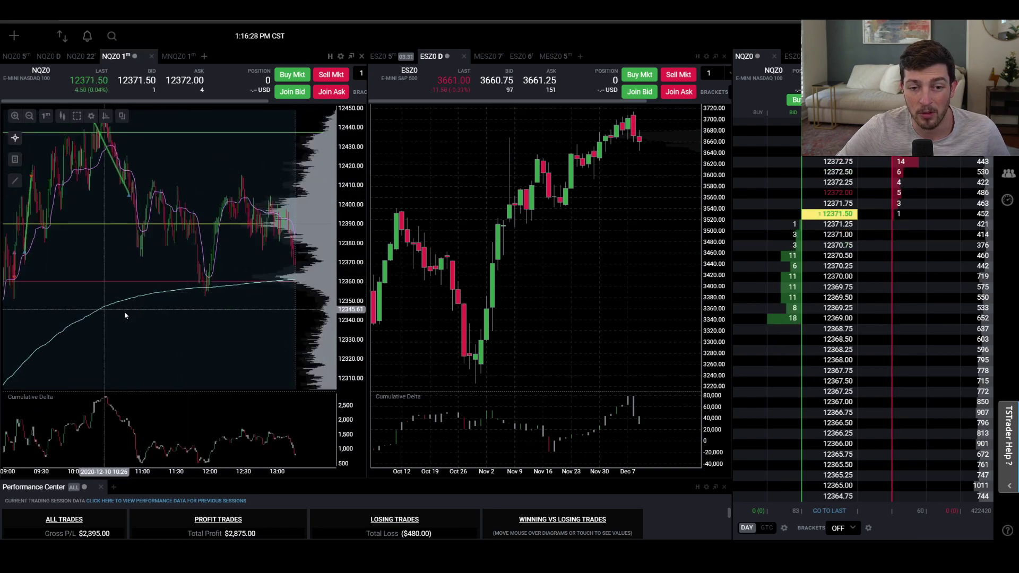
{"action": "scroll", "coordinate": [196, 321], "scroll_direction": "up", "scroll_amount": 2}
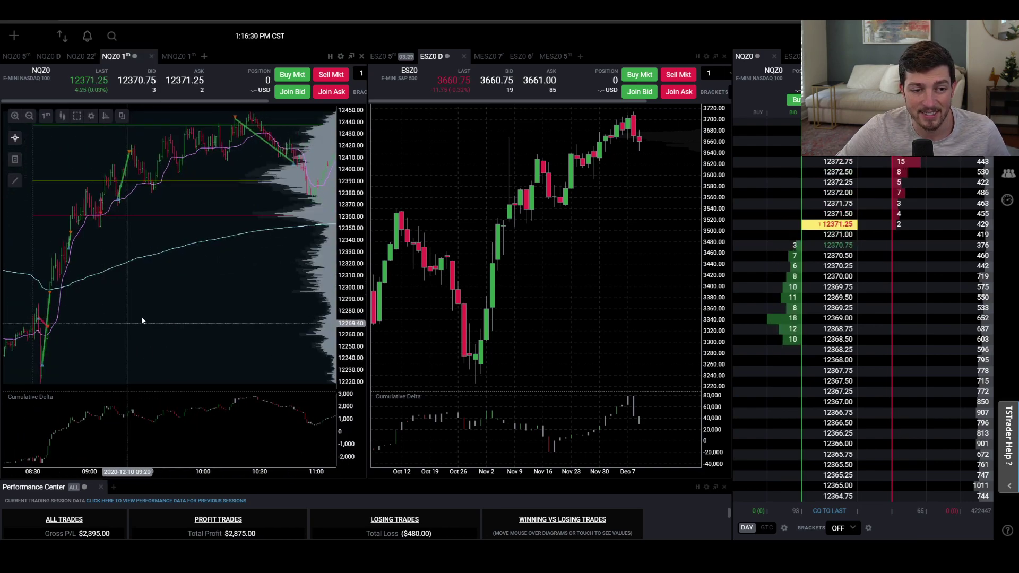
{"action": "left_click_drag", "start_coordinate": [141, 318], "coordinate": [227, 307]}
{"action": "scroll", "coordinate": [228, 307], "scroll_direction": "up", "scroll_amount": 2}
{"action": "left_click_drag", "start_coordinate": [140, 316], "coordinate": [234, 308]}
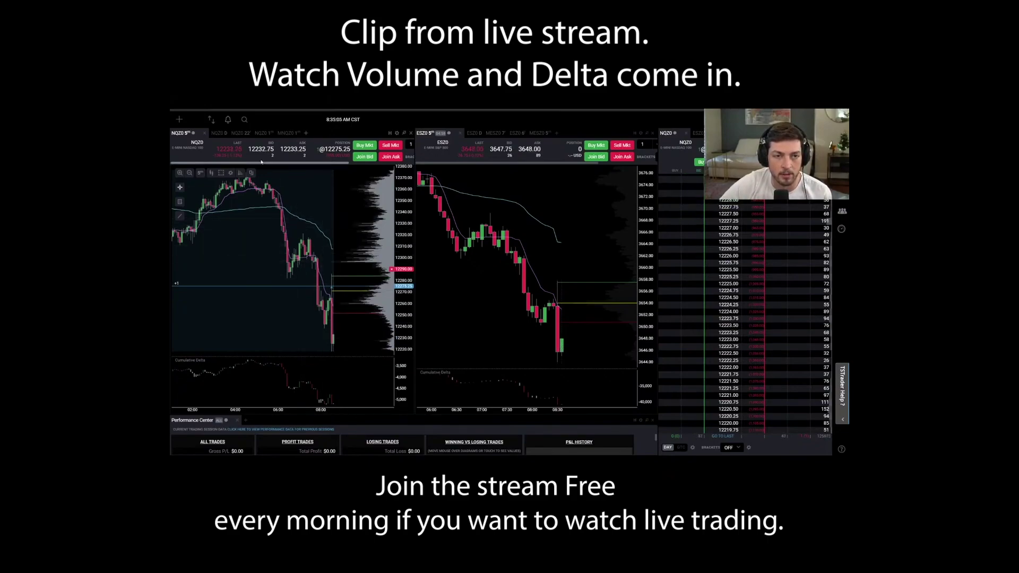
{"action": "left_click", "coordinate": [241, 132]}
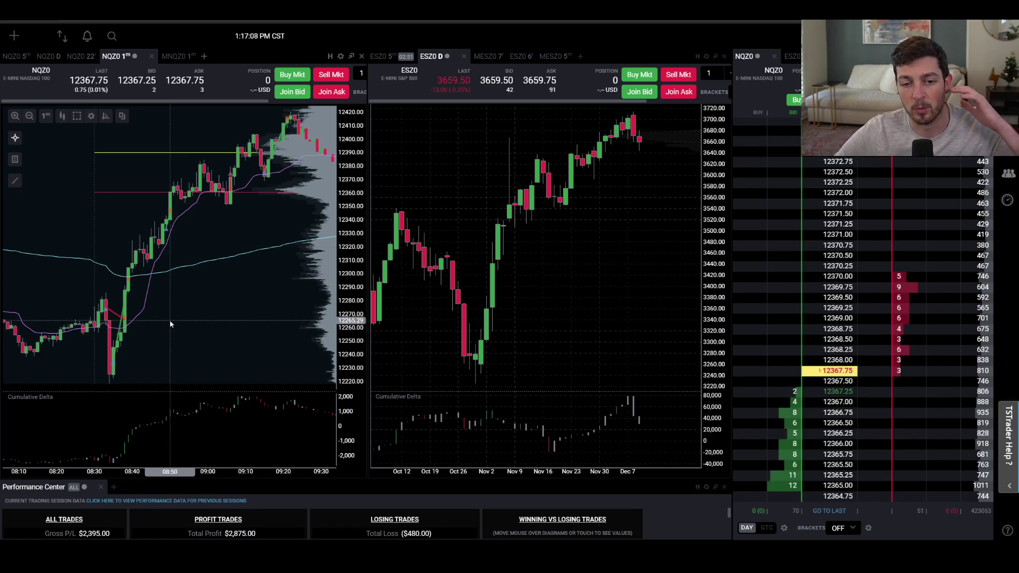
Step: Frame the NQ 22 range chart on the morning and read the $1,175 long trade's marker
{"action": "left_click", "coordinate": [84, 58]}
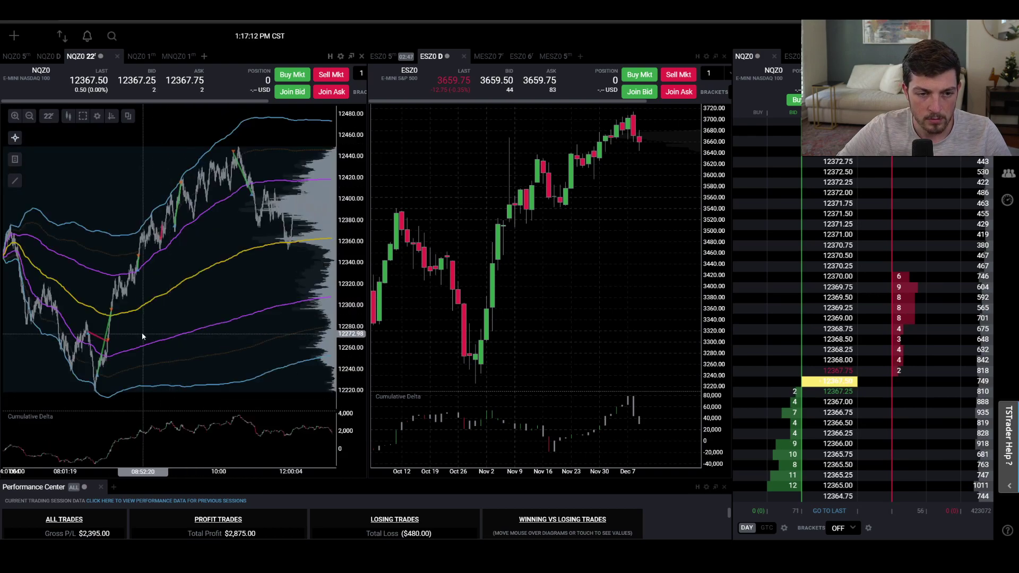
{"action": "left_click_drag", "start_coordinate": [142, 332], "coordinate": [206, 327]}
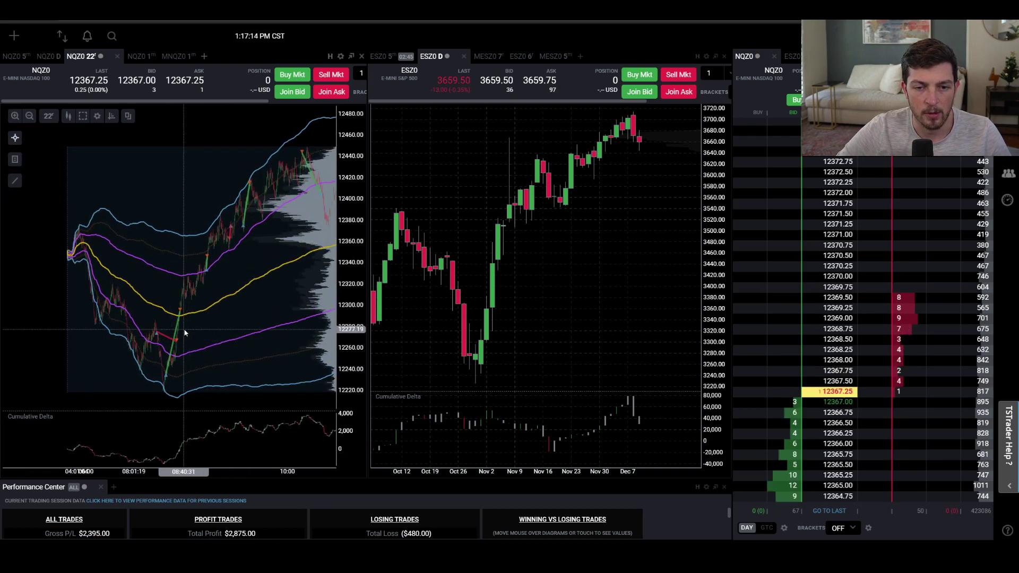
{"action": "scroll", "coordinate": [175, 333], "scroll_direction": "up", "scroll_amount": 4}
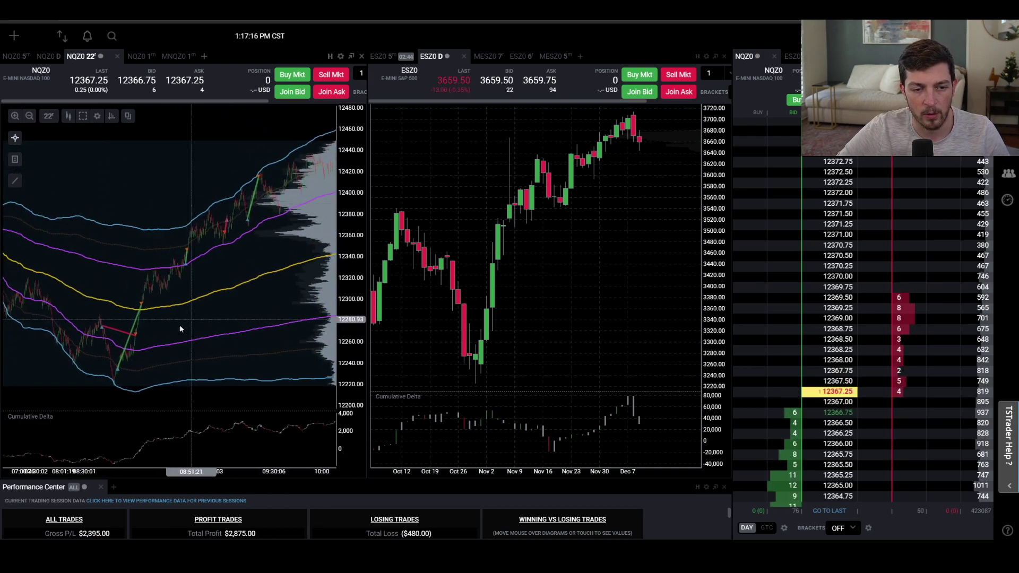
{"action": "scroll", "coordinate": [183, 330], "scroll_direction": "down", "scroll_amount": 5}
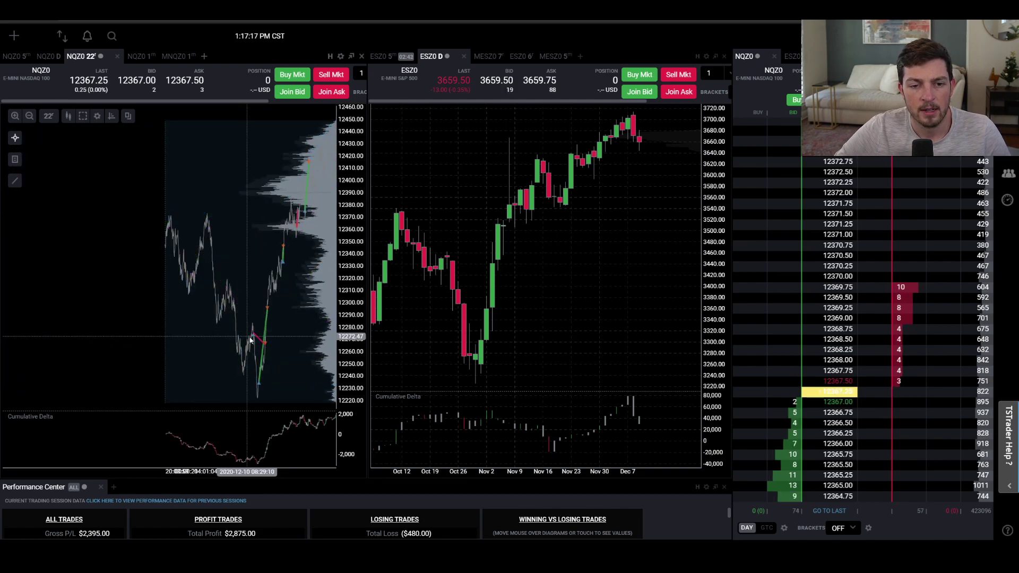
{"action": "scroll", "coordinate": [251, 340], "scroll_direction": "up", "scroll_amount": 4}
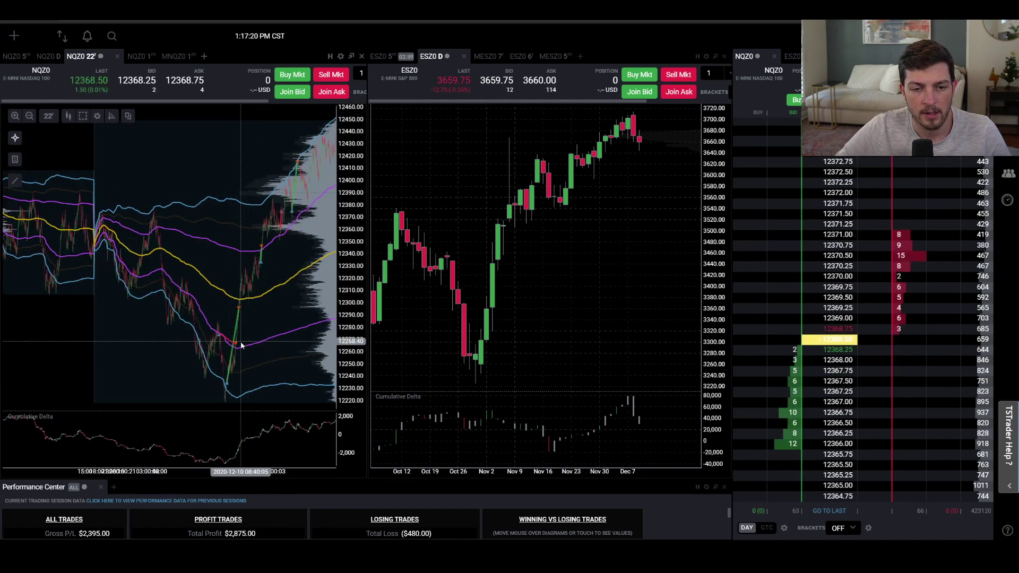
{"action": "scroll", "coordinate": [212, 337], "scroll_direction": "up", "scroll_amount": 3}
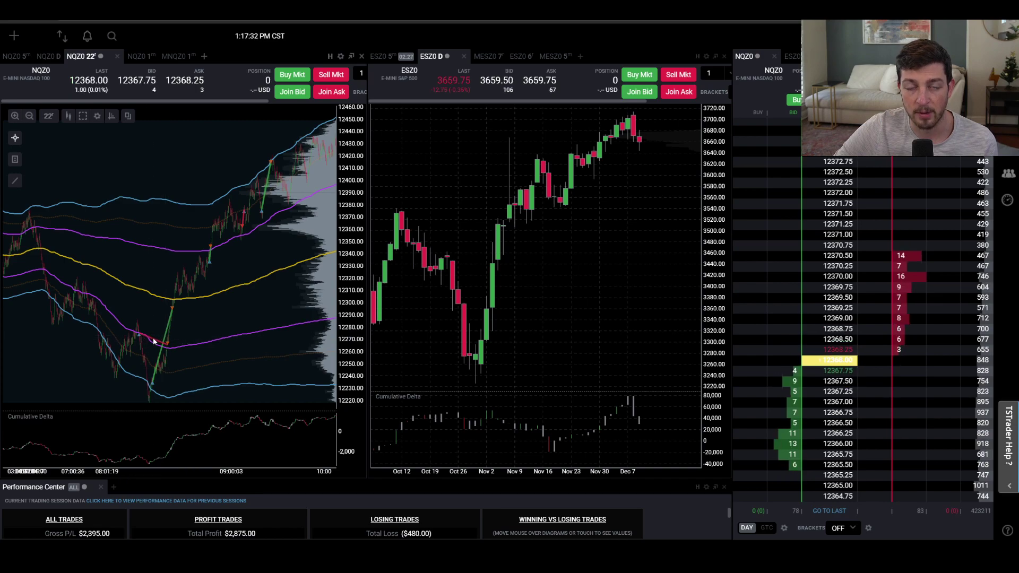
{"action": "mouse_move", "coordinate": [153, 341]}
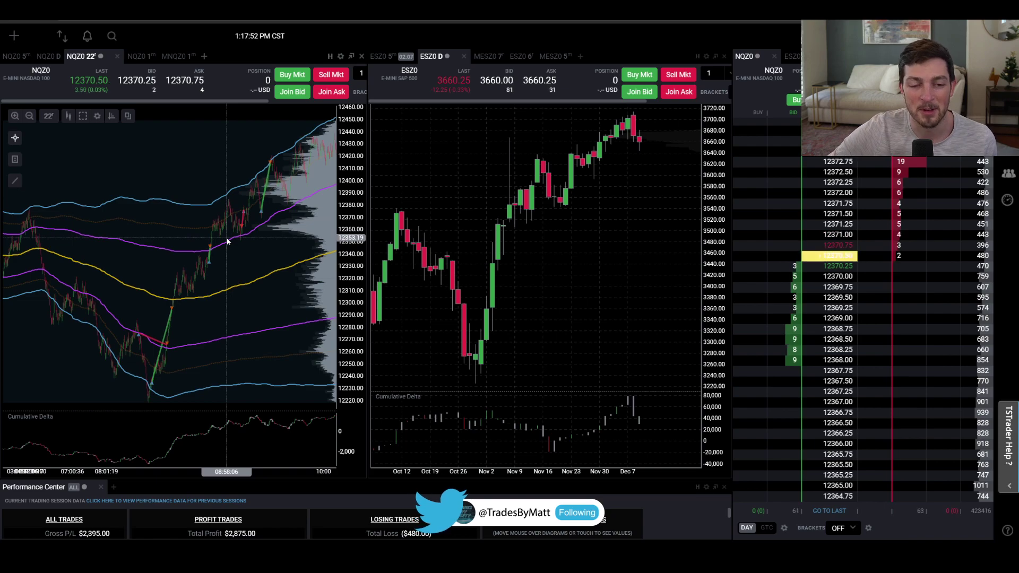
Step: Widen the range chart's 09:06–09:20 candles and inspect the $290 losing trade's marker
{"action": "scroll", "coordinate": [212, 268], "scroll_direction": "down", "scroll_amount": 1}
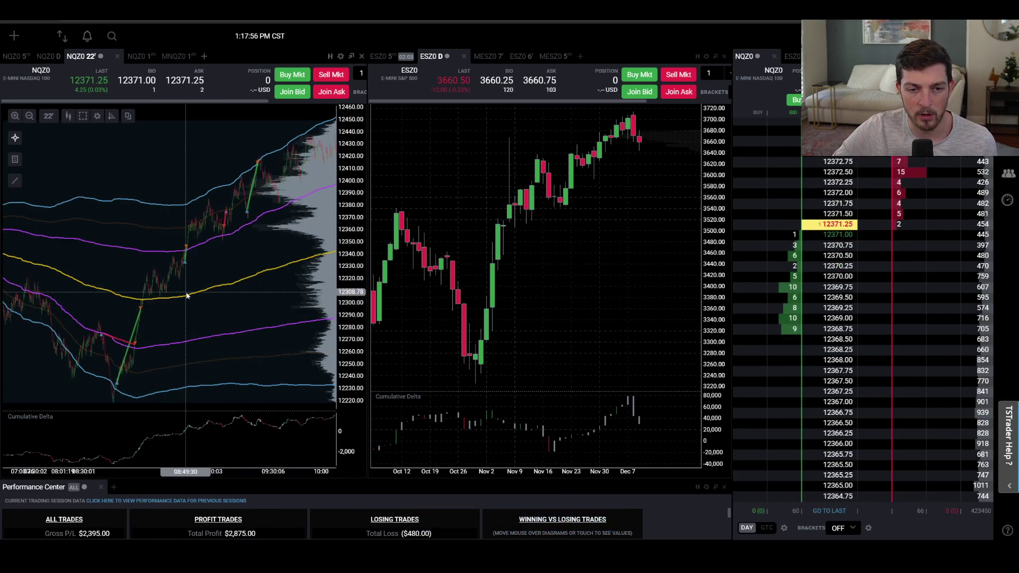
{"action": "scroll", "coordinate": [136, 252], "scroll_direction": "up", "scroll_amount": 2}
{"action": "scroll", "coordinate": [254, 267], "scroll_direction": "up", "scroll_amount": 2}
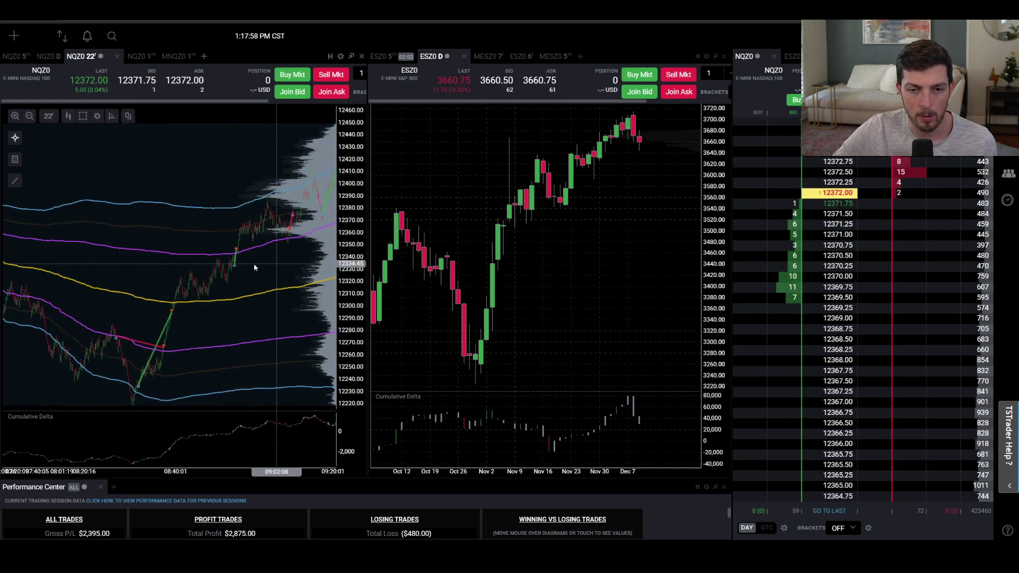
{"action": "scroll", "coordinate": [254, 267], "scroll_direction": "up", "scroll_amount": 2}
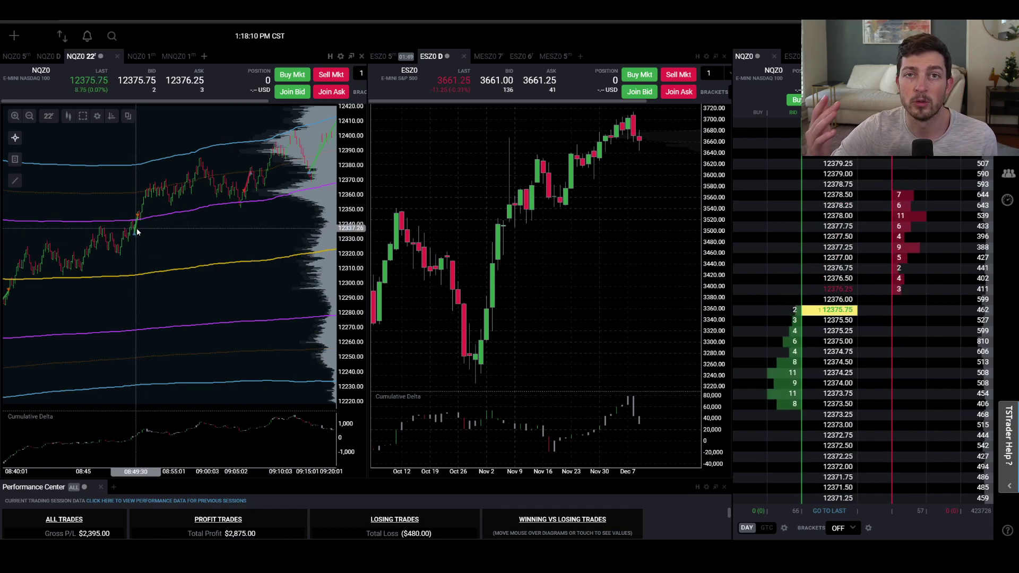
{"action": "scroll", "coordinate": [162, 249], "scroll_direction": "up", "scroll_amount": 2}
{"action": "scroll", "coordinate": [161, 248], "scroll_direction": "up", "scroll_amount": 2}
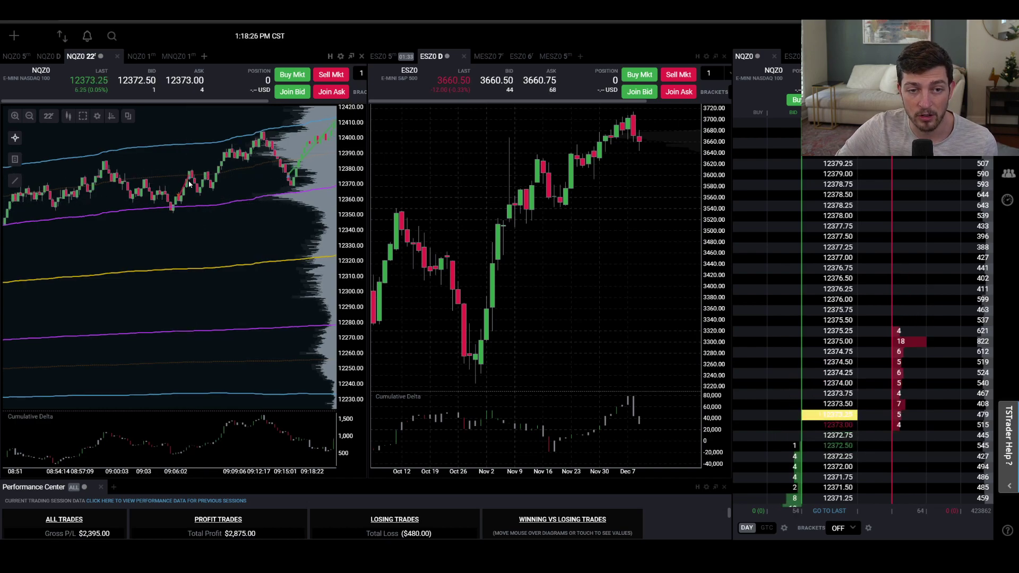
{"action": "mouse_move", "coordinate": [187, 184]}
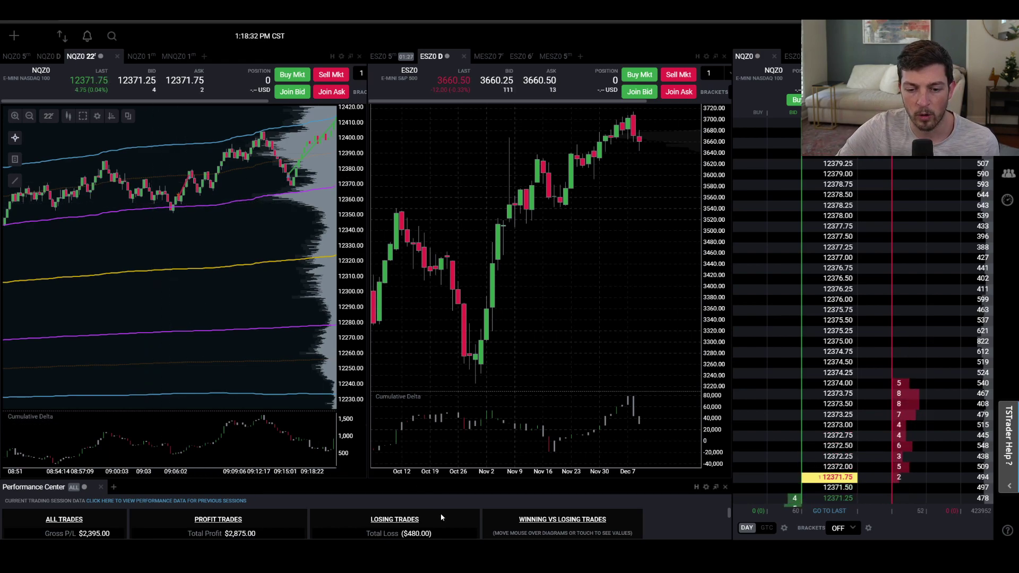
{"action": "scroll", "coordinate": [276, 242], "scroll_direction": "up", "scroll_amount": 3}
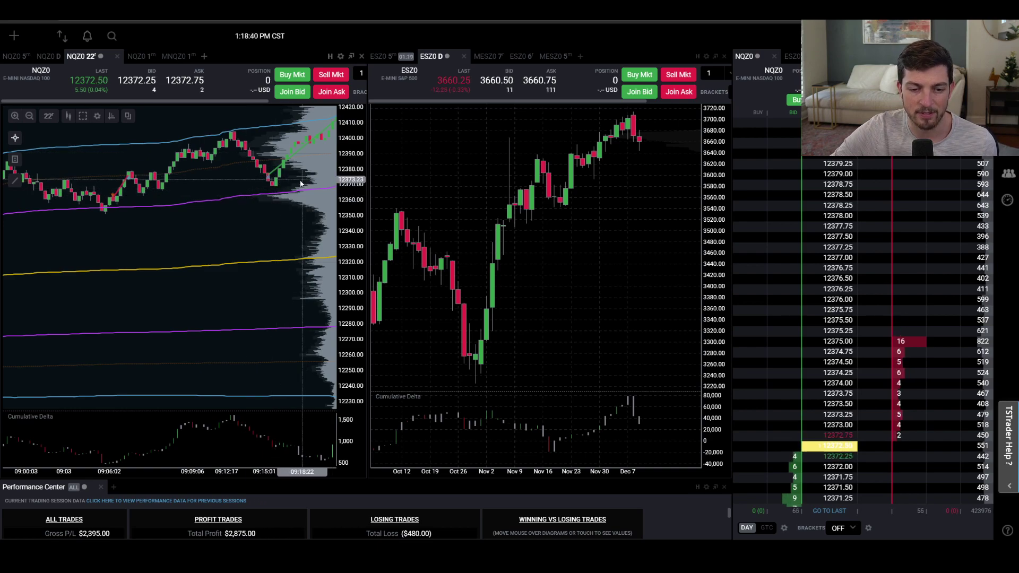
{"action": "scroll", "coordinate": [265, 184], "scroll_direction": "up", "scroll_amount": 1}
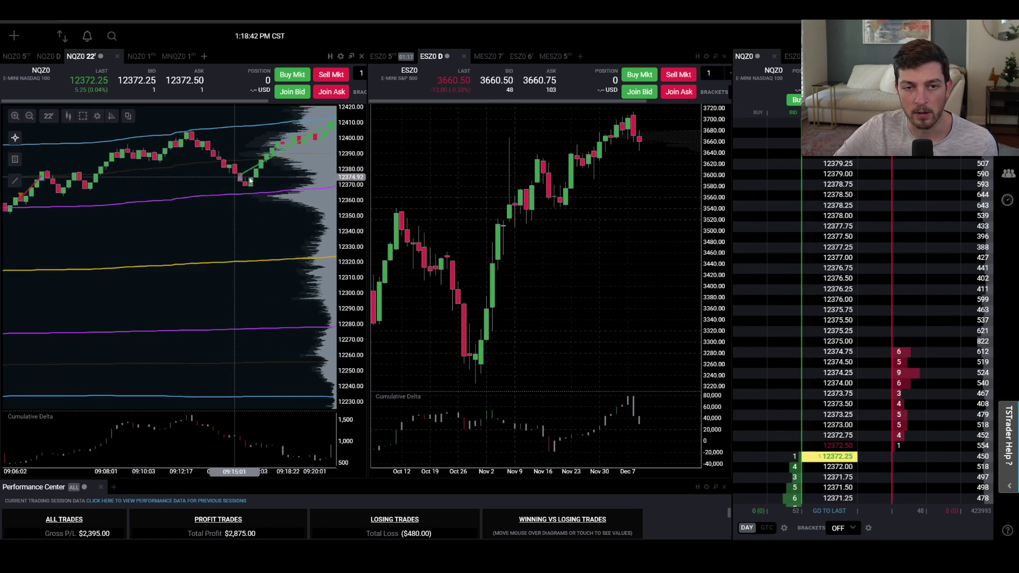
{"action": "scroll", "coordinate": [260, 181], "scroll_direction": "up", "scroll_amount": 2}
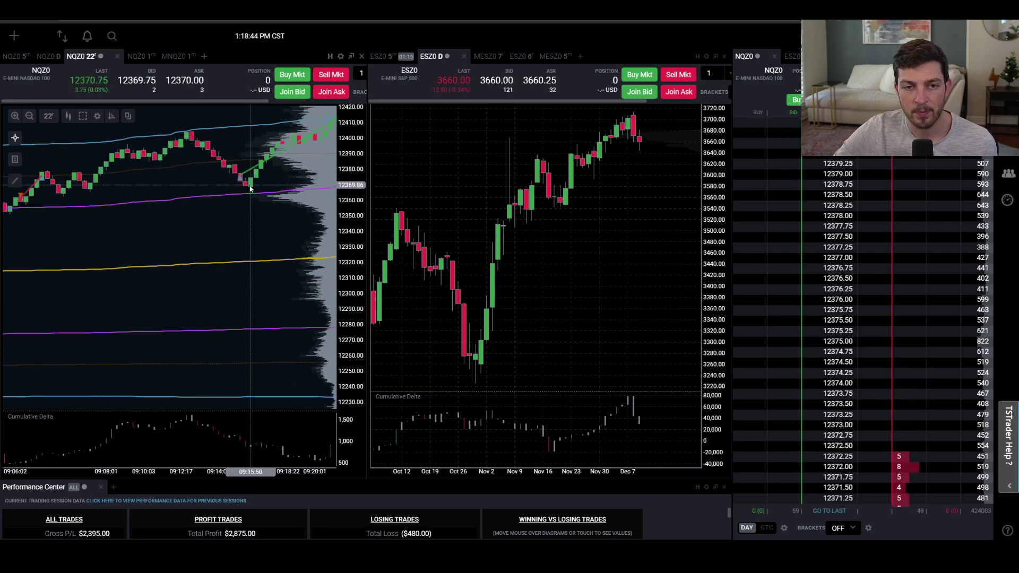
Step: Inspect the $750 winning trade on the 1-minute NQ chart, then switch to the daily chart
{"action": "left_click", "coordinate": [139, 55]}
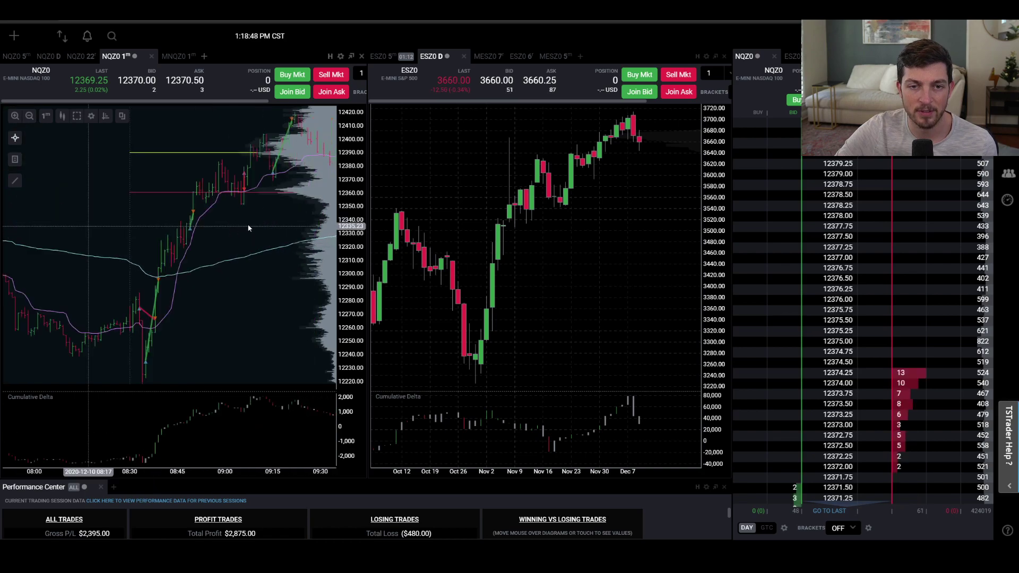
{"action": "scroll", "coordinate": [257, 221], "scroll_direction": "up", "scroll_amount": 2}
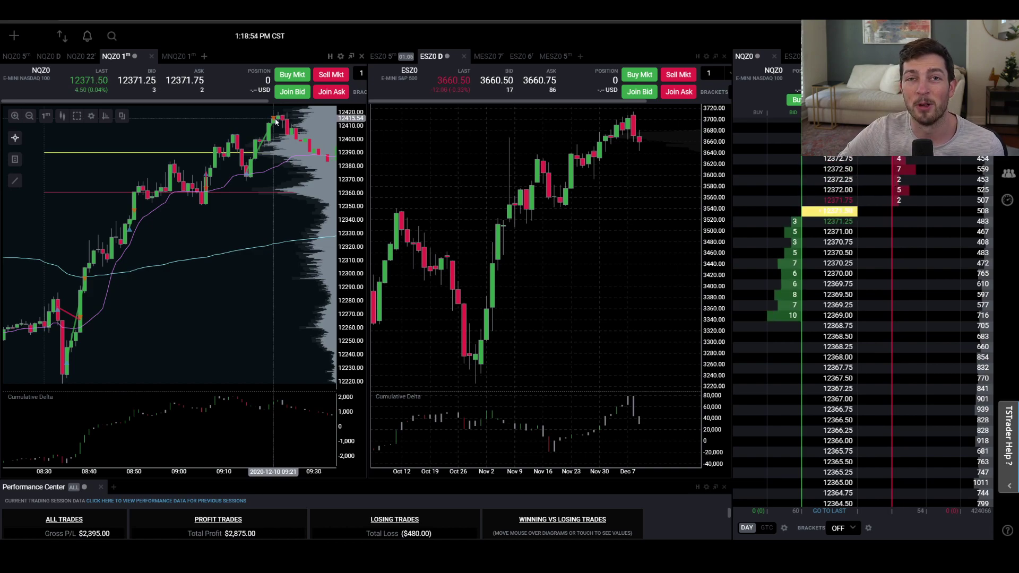
{"action": "mouse_move", "coordinate": [273, 126]}
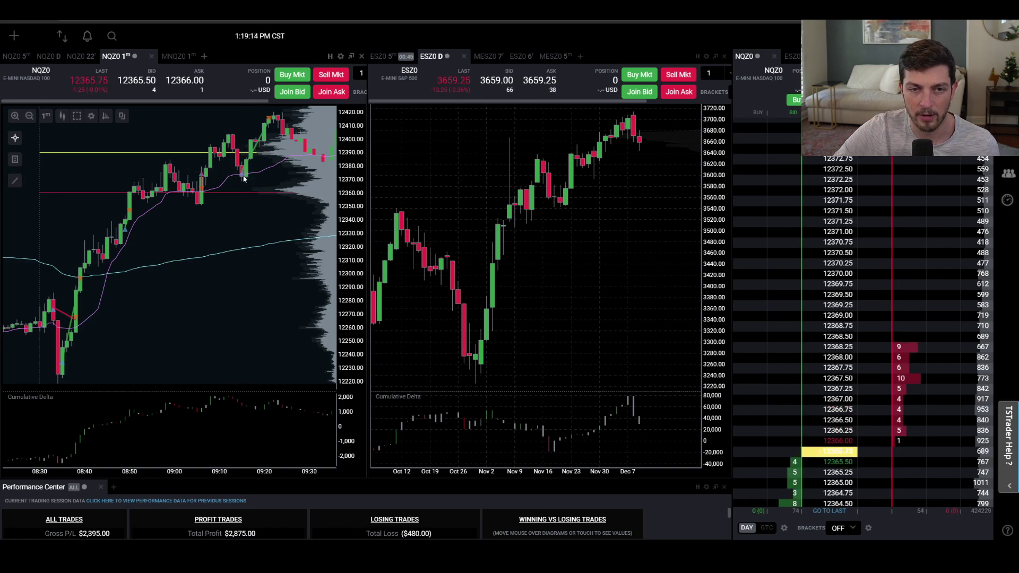
{"action": "left_click_drag", "start_coordinate": [271, 195], "coordinate": [202, 202]}
{"action": "scroll", "coordinate": [201, 202], "scroll_direction": "down", "scroll_amount": 3}
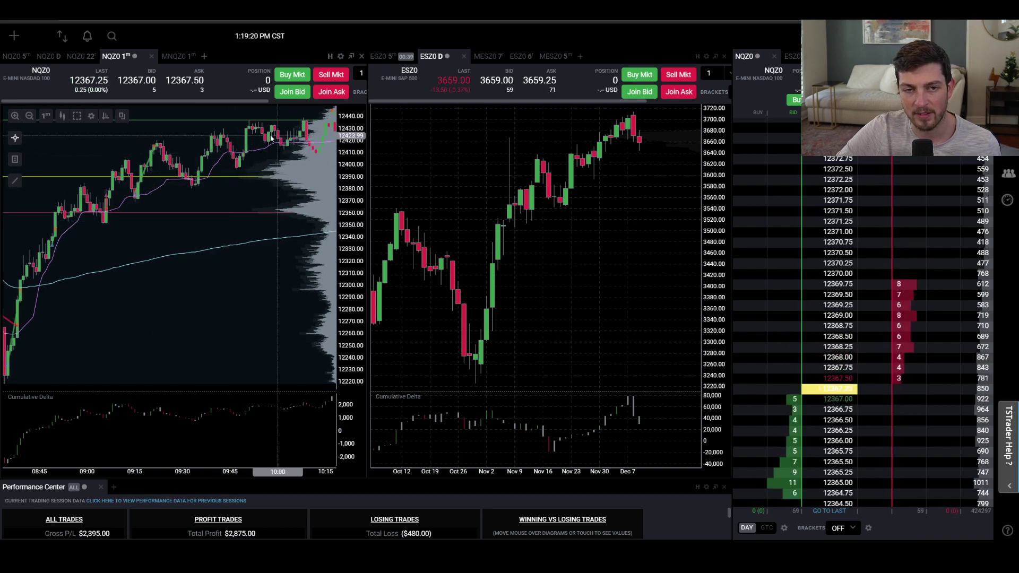
{"action": "left_click_drag", "start_coordinate": [222, 183], "coordinate": [204, 178]}
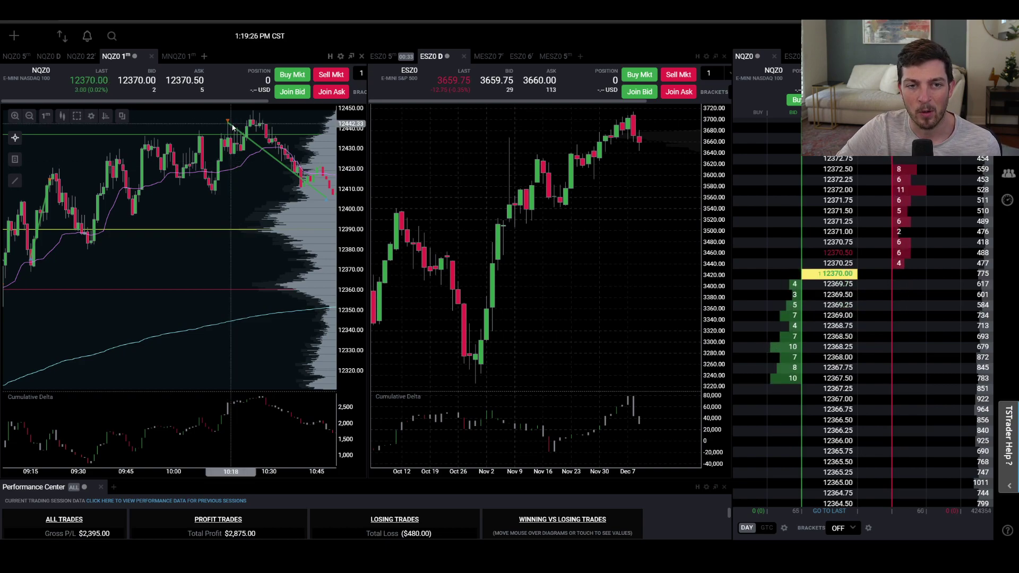
{"action": "left_click", "coordinate": [49, 56]}
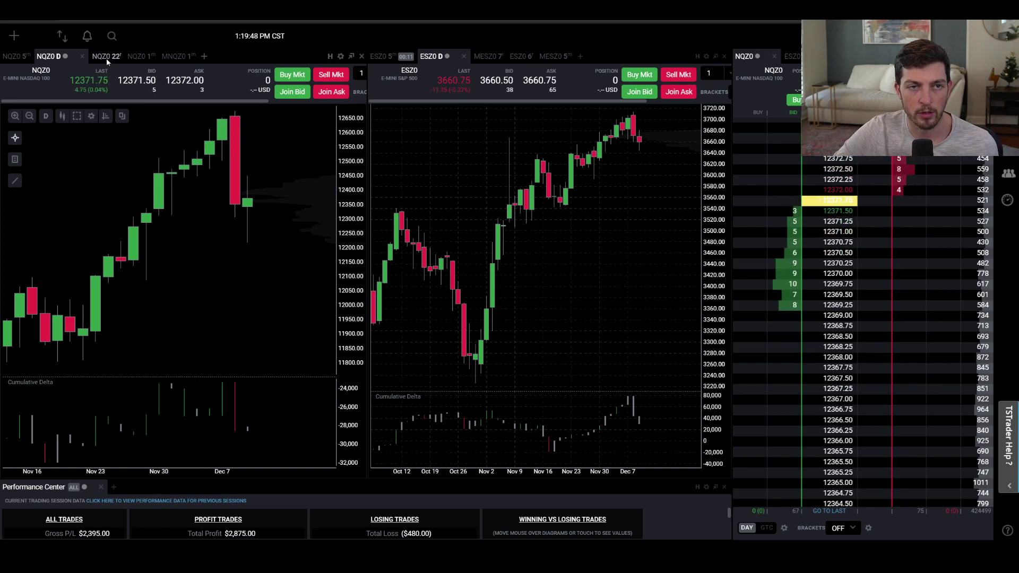
Step: Pan the 1-minute NQ chart forward to cover 10:00 through past 13:00, zoomed out
{"action": "left_click", "coordinate": [139, 56]}
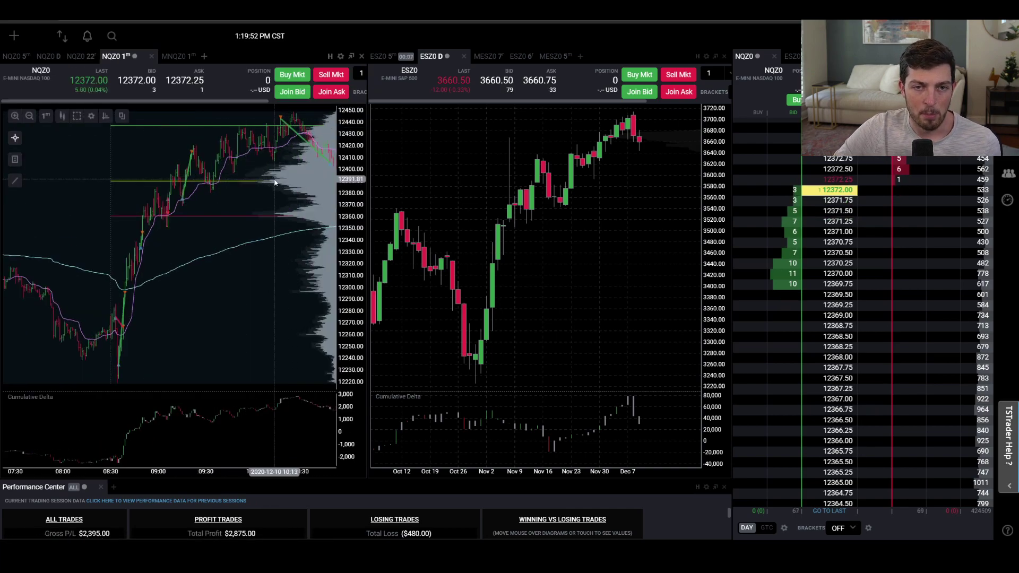
{"action": "left_click_drag", "start_coordinate": [275, 180], "coordinate": [195, 181]}
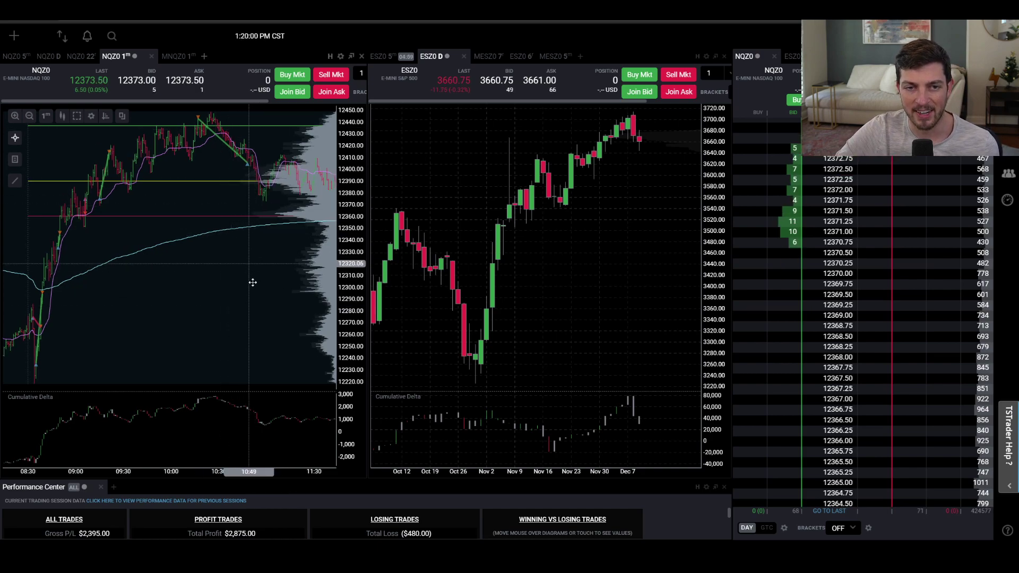
{"action": "left_click_drag", "start_coordinate": [235, 205], "coordinate": [203, 243]}
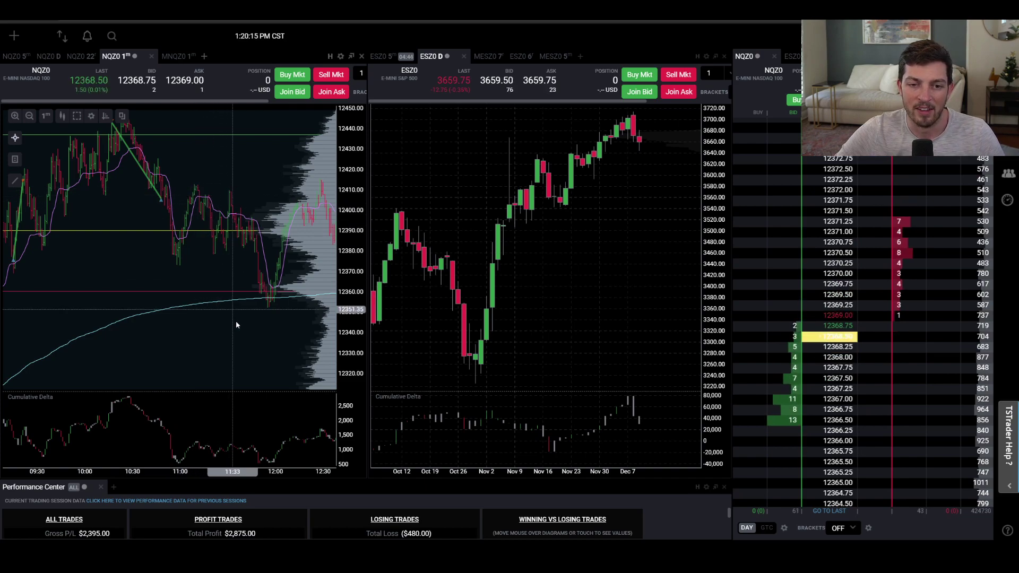
{"action": "scroll", "coordinate": [267, 318], "scroll_direction": "down", "scroll_amount": 3}
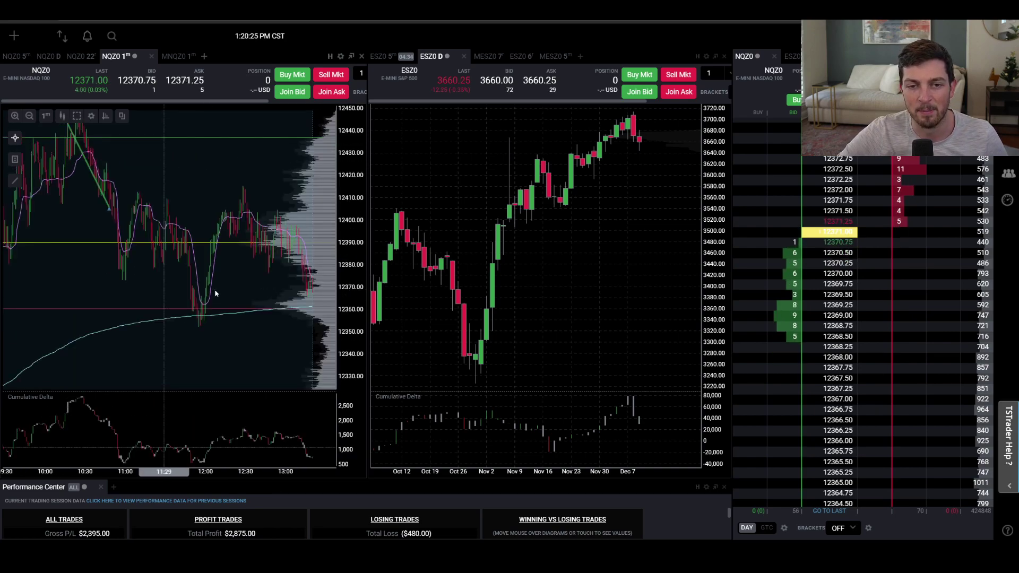
{"action": "left_click_drag", "start_coordinate": [239, 358], "coordinate": [200, 348]}
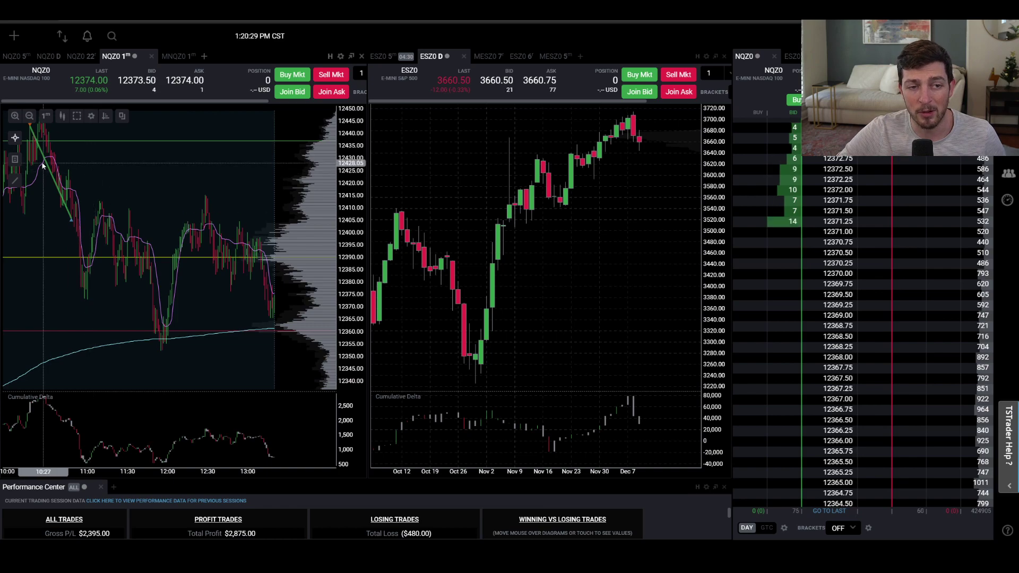
Step: Maximize the Performance Center to show 6 trades, 66.67% profitable, $2,372.80 total P/L
{"action": "left_click", "coordinate": [715, 486]}
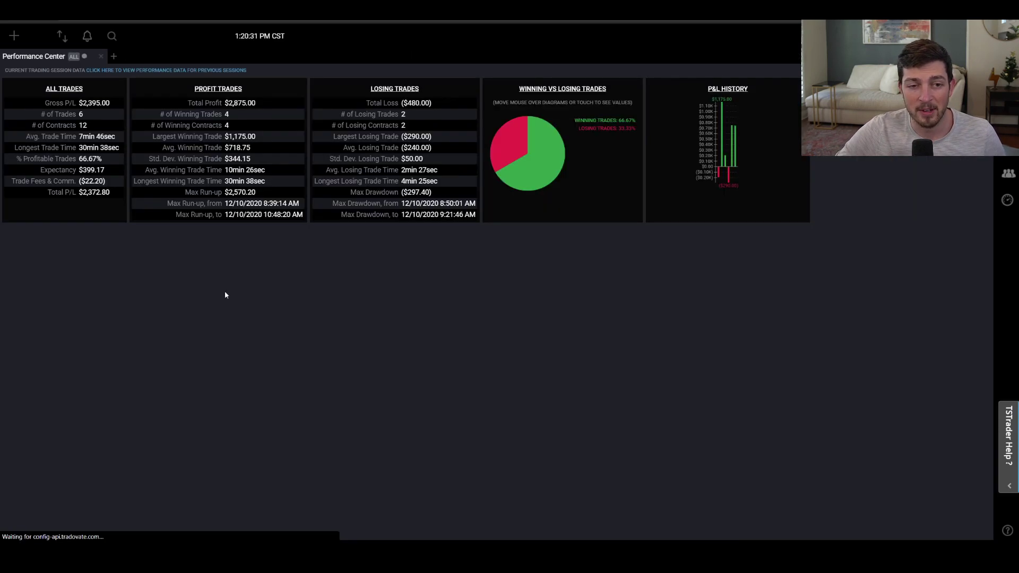